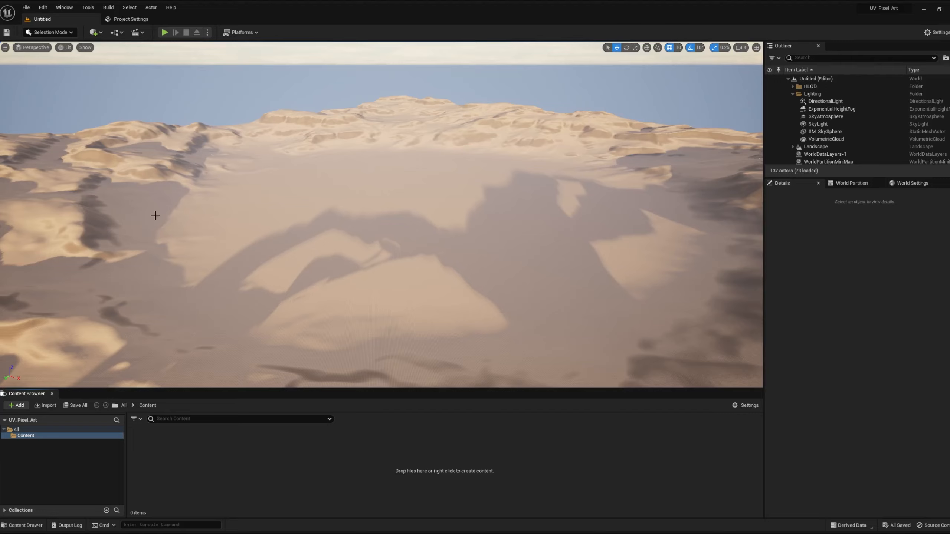
- Create a new level from the Basic template
left_click(26, 7)
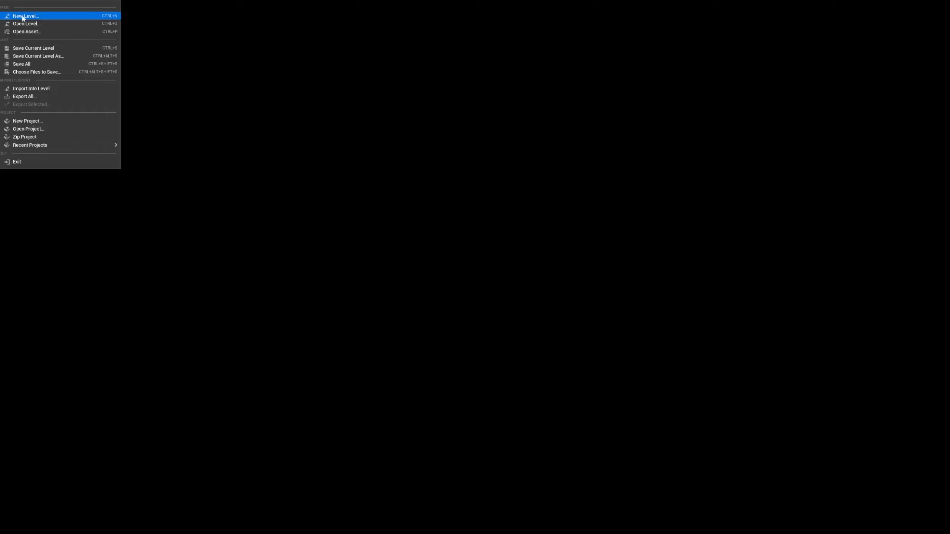
left_click(19, 17)
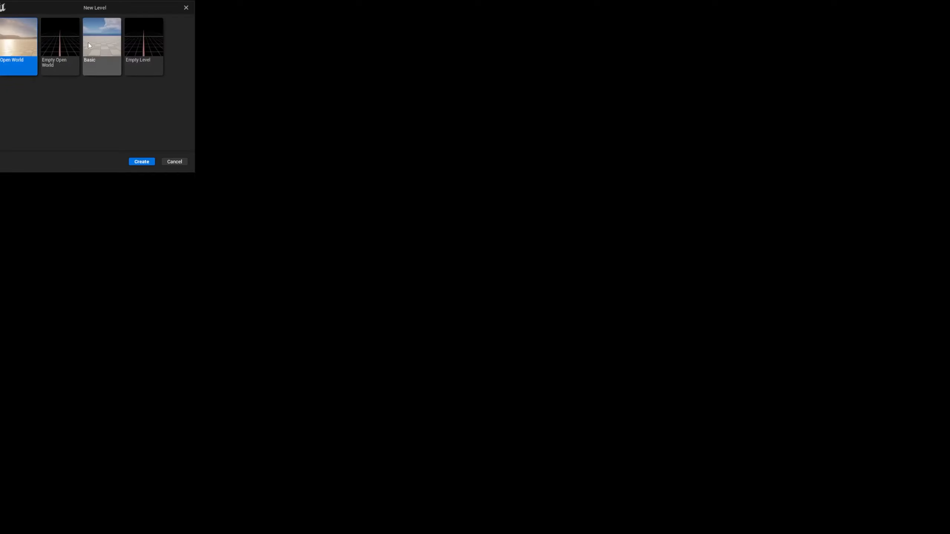
left_click(103, 38)
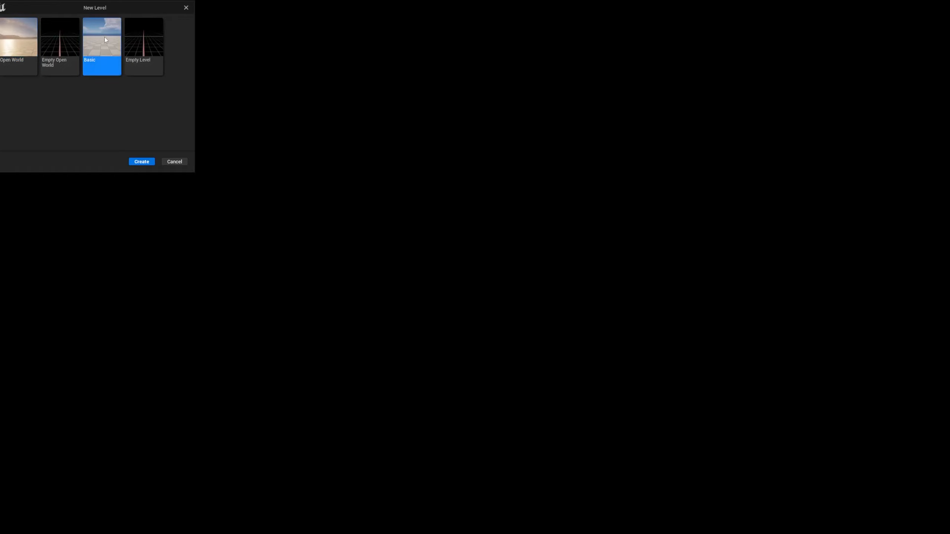
left_click(148, 164)
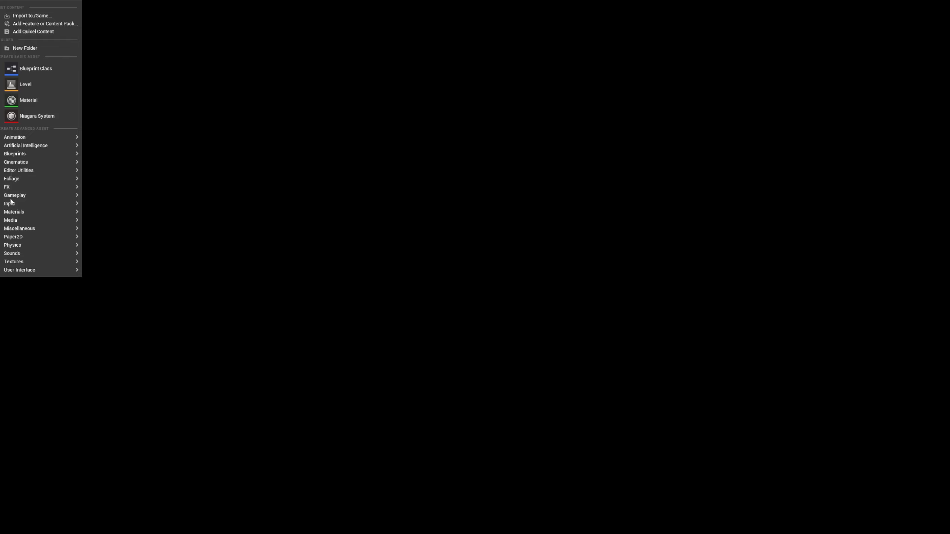
- Create a folder named Textures in the project's Content folder
left_click(260, 493)
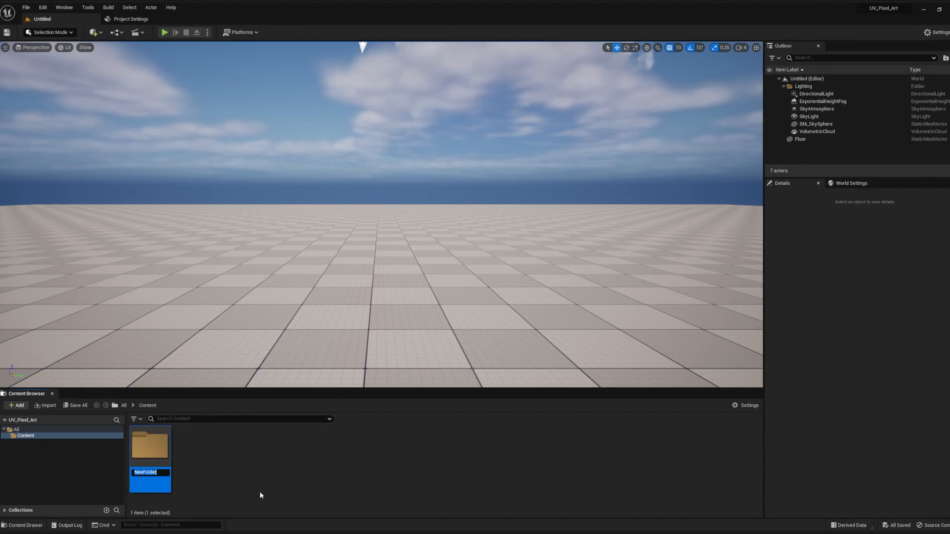
type("Te")
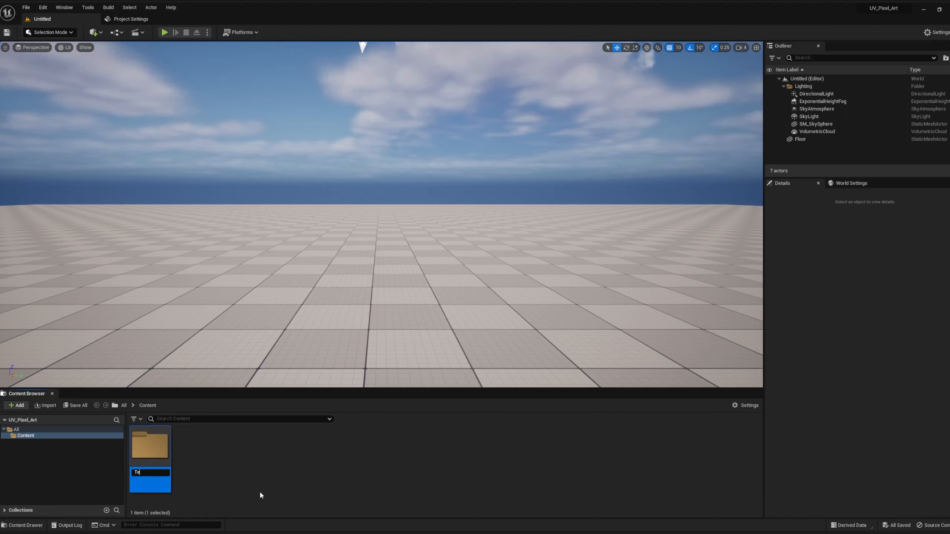
type("xtures")
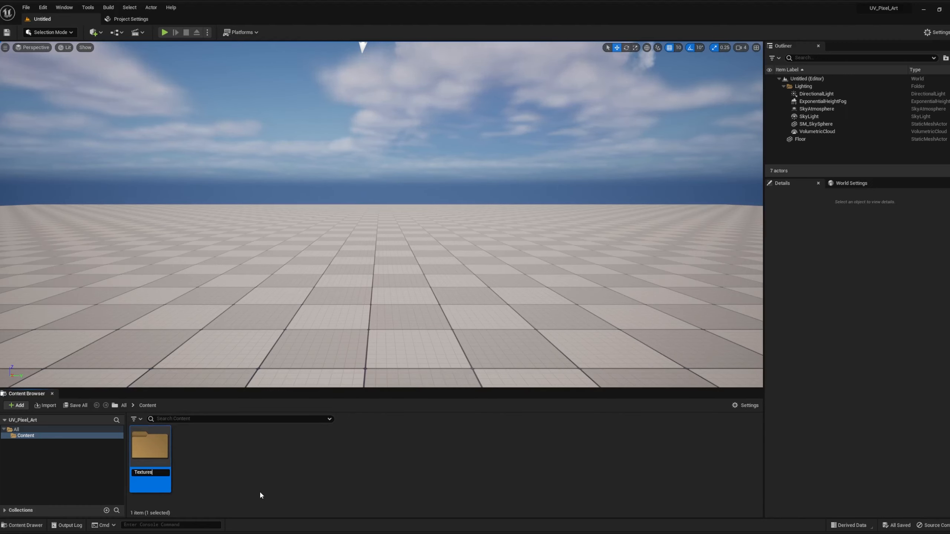
key("Return")
- Add a second folder named Mats beside the Textures folder
right_click(236, 474)
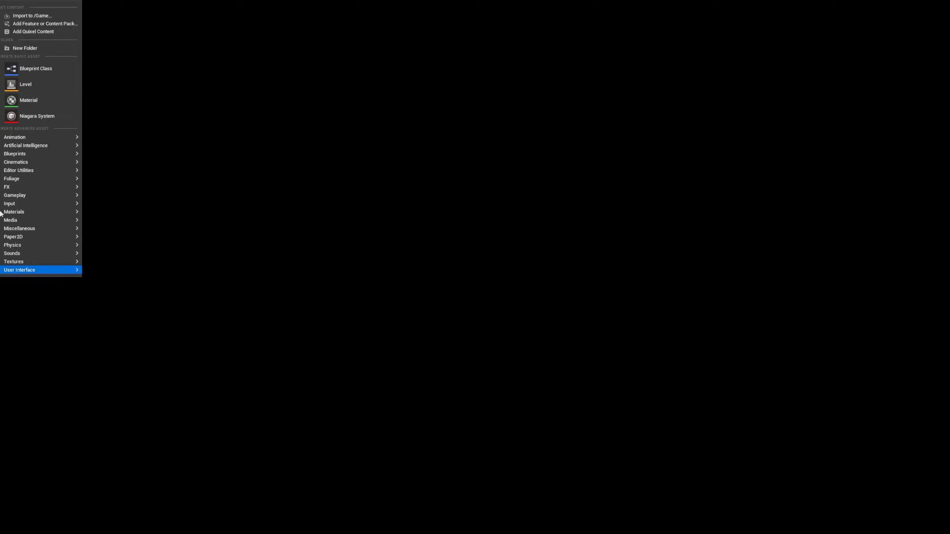
left_click(267, 247)
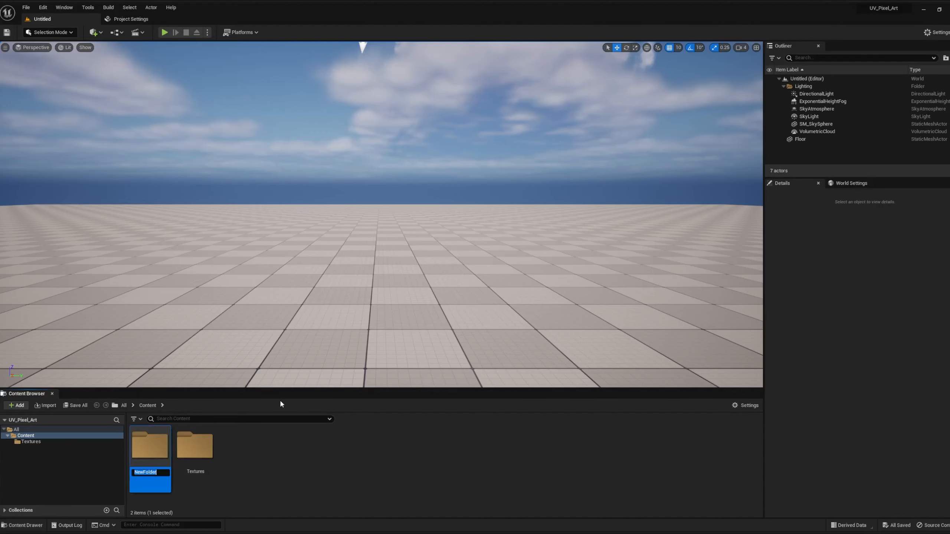
type("Mats")
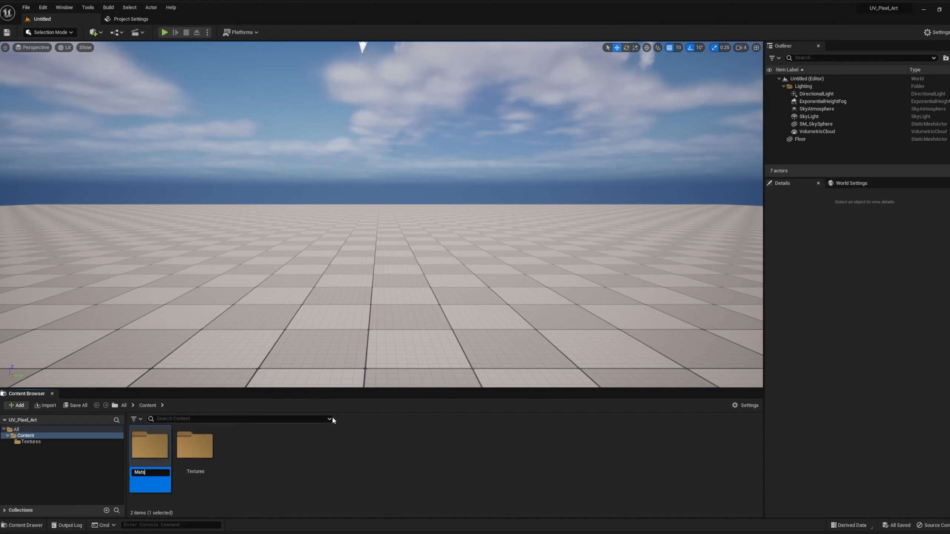
key("Return")
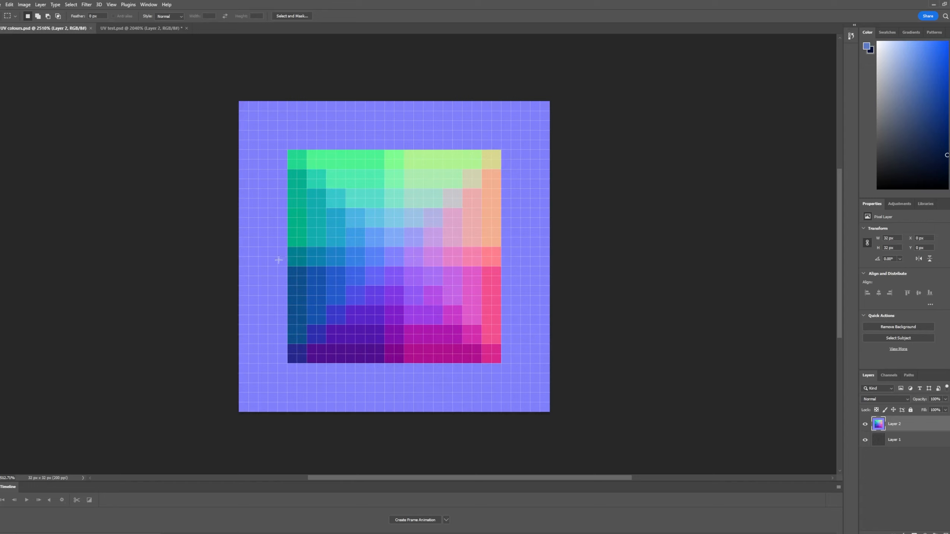
- Examine the pixel grids of the UV test.psd and UV colours.psd images
left_click(160, 29)
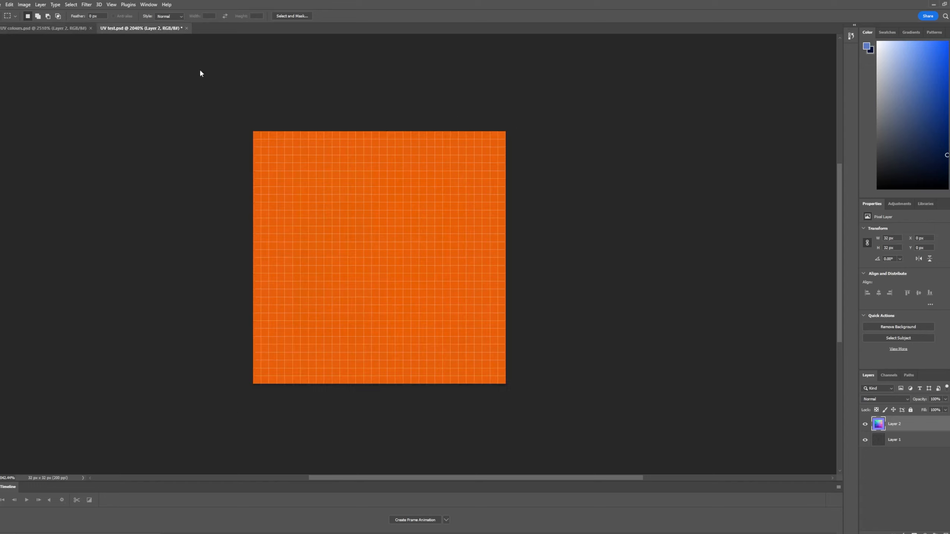
scroll(448, 323, "down", 10, "alt")
scroll(354, 229, "up", 10, "alt")
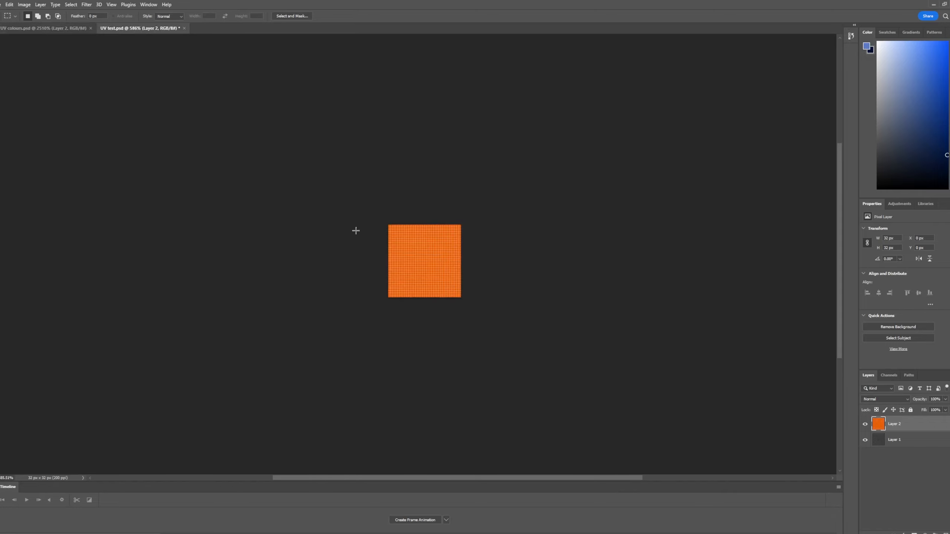
left_click(62, 27)
left_click(125, 29)
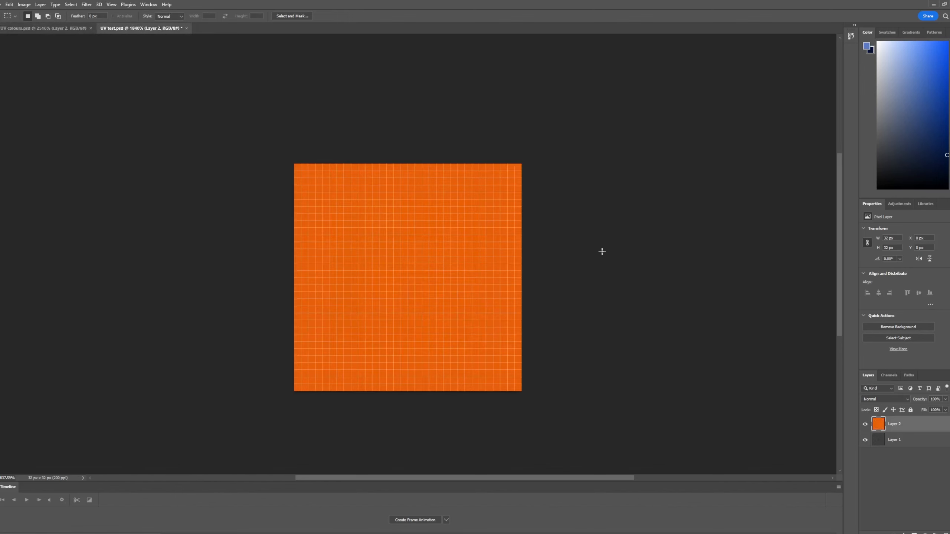
scroll(47, 42, "up", 2, "alt")
left_click(43, 28)
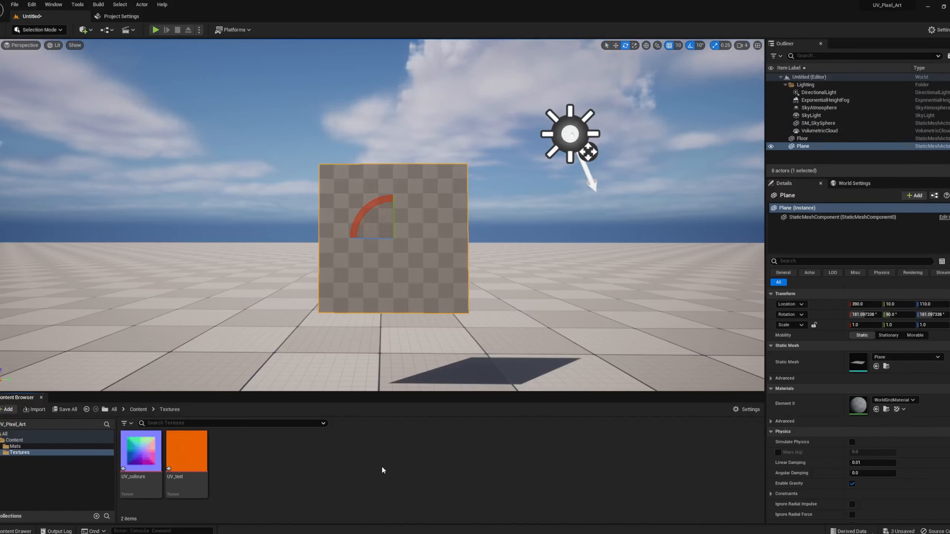
- Apply the Paper2D texture settings to the UV_colours and UV_test textures
right_click(134, 461)
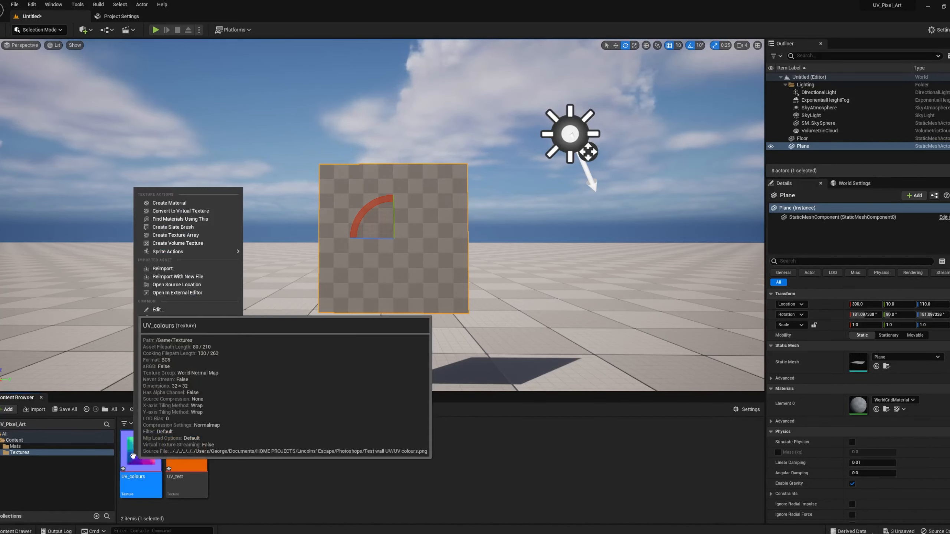
mouse_move(187, 251)
left_click(275, 271)
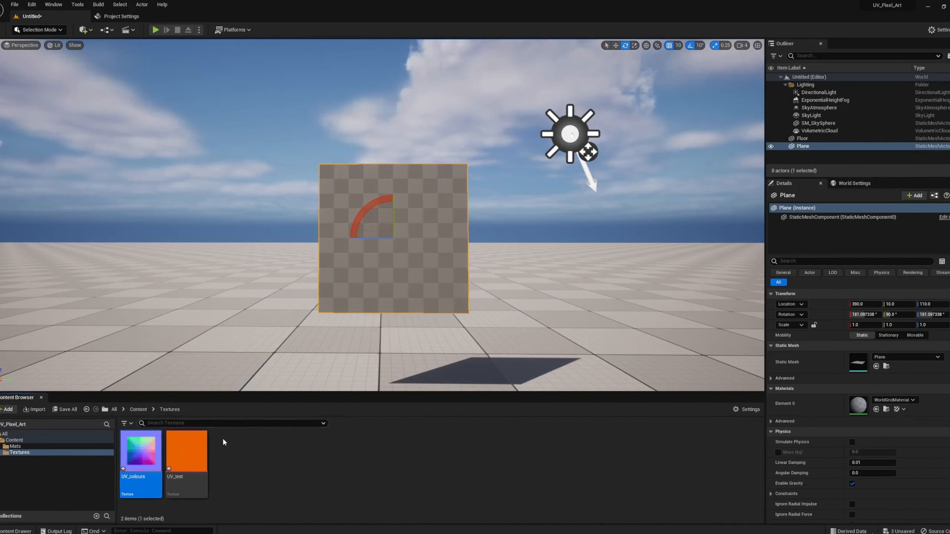
right_click(195, 464)
mouse_move(285, 255)
left_click(332, 272)
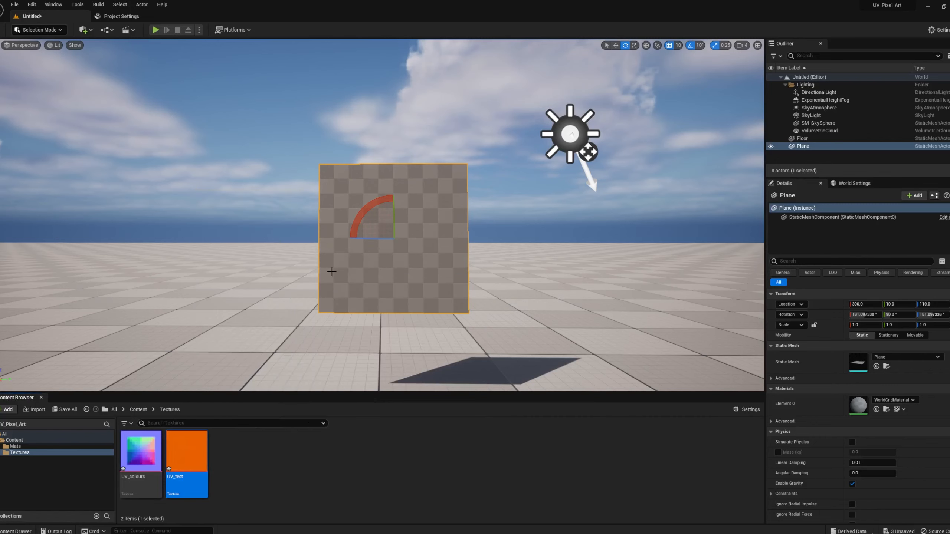
- Set the UV_test texture's Mip Gen Settings to NoMipmaps, save the texture and close it
double_click(180, 463)
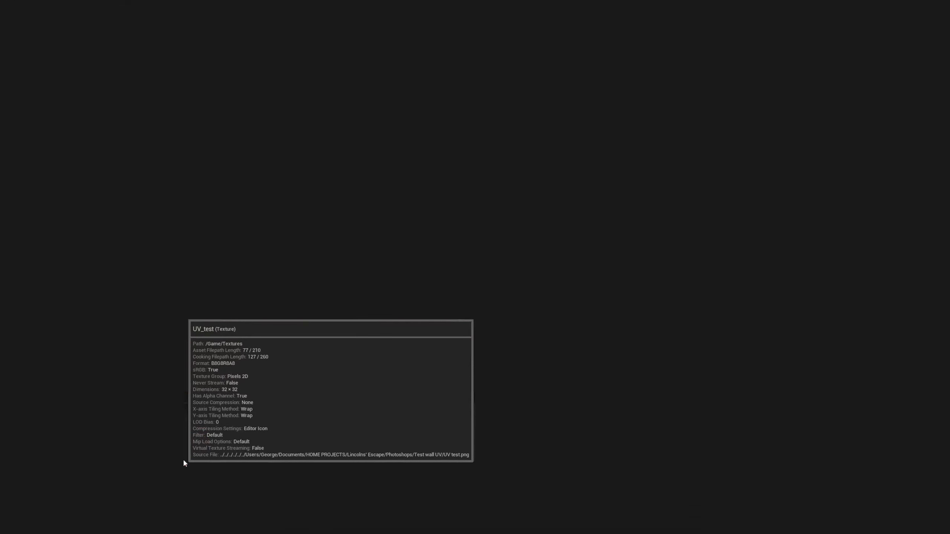
scroll(374, 286, "up", 3)
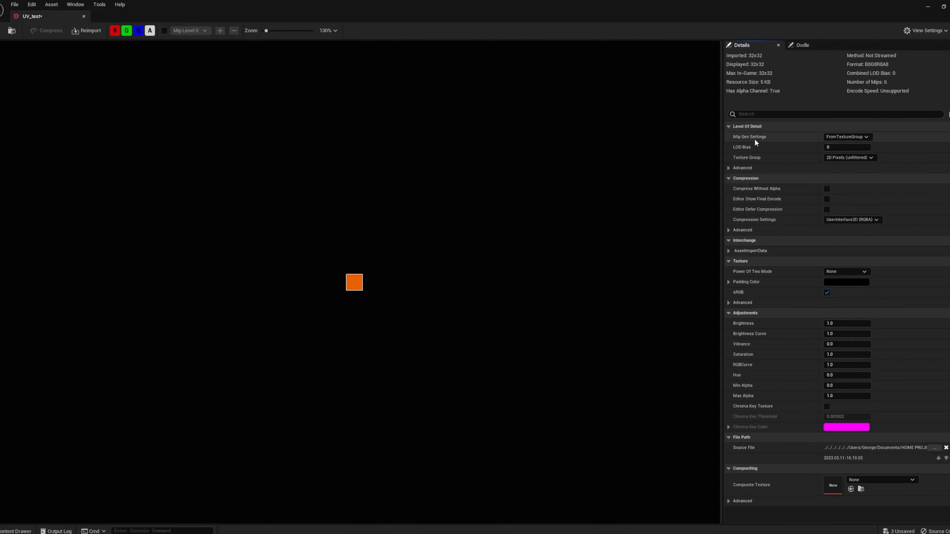
left_click(835, 137)
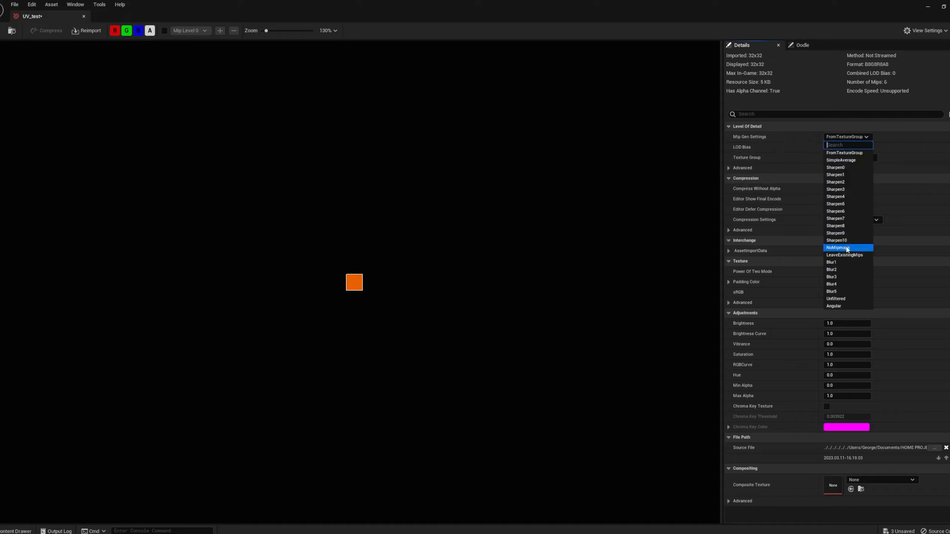
left_click(839, 248)
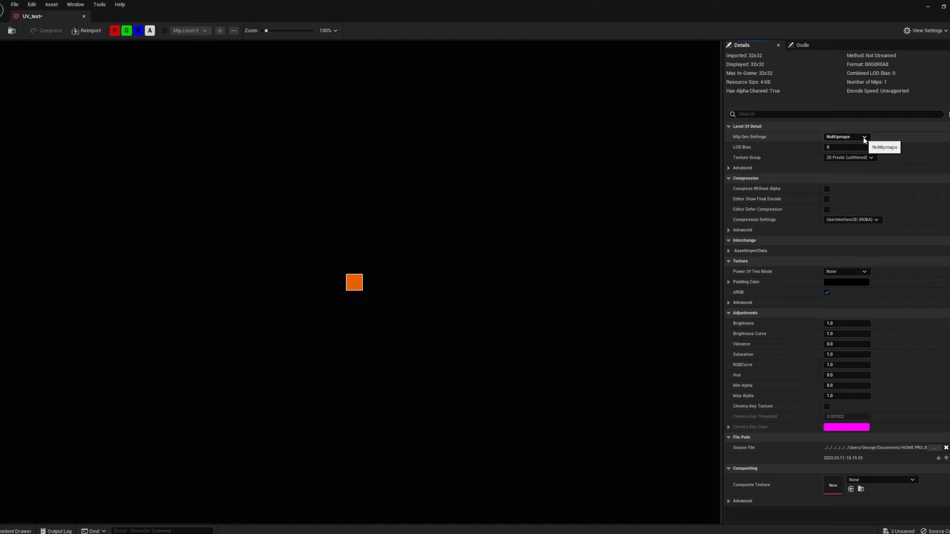
left_click(12, 31)
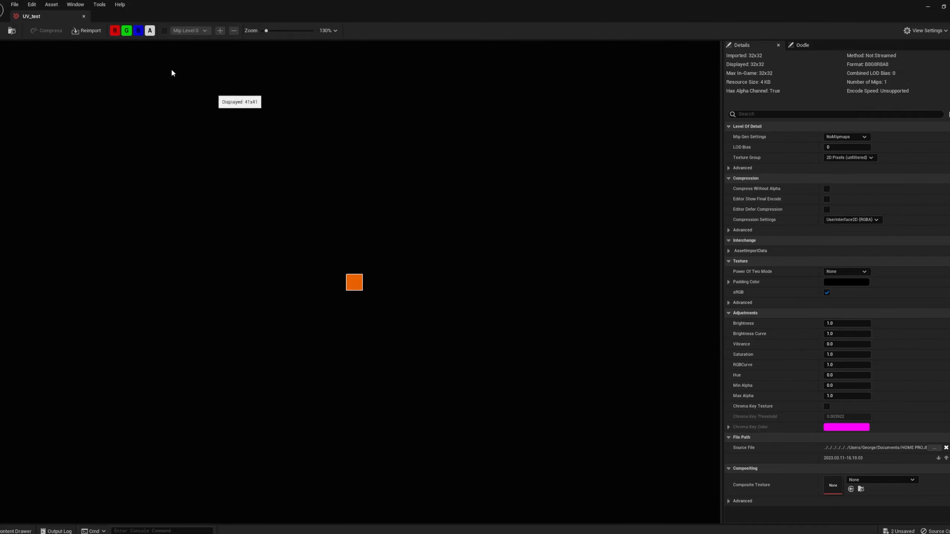
left_click(84, 16)
- Set the UV_colours texture to NoMipmaps and the 2D Pixels (unfiltered) texture group, and save it
double_click(153, 459)
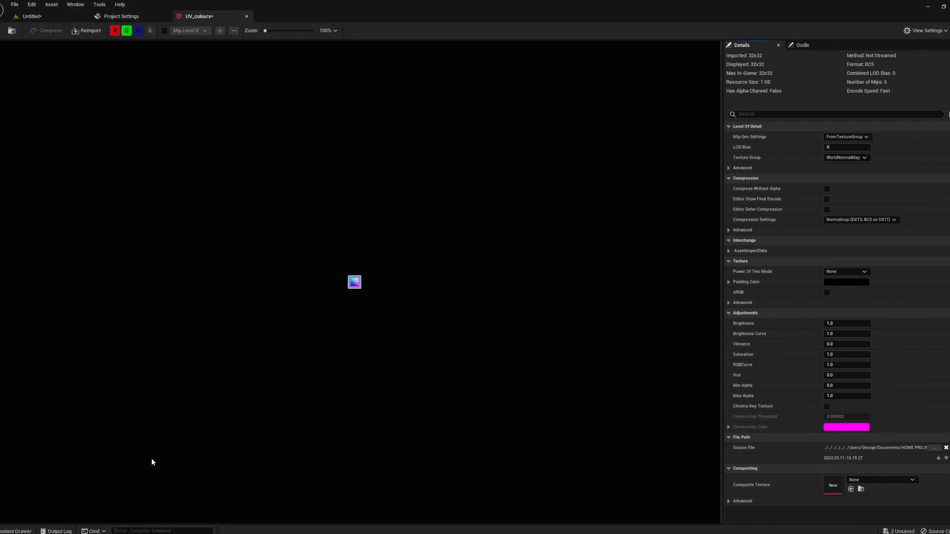
left_click(837, 141)
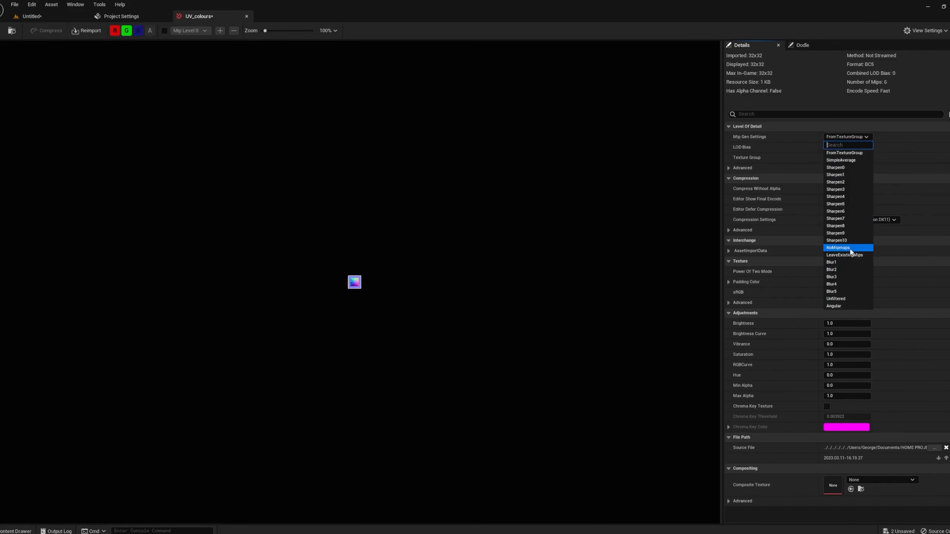
left_click(850, 248)
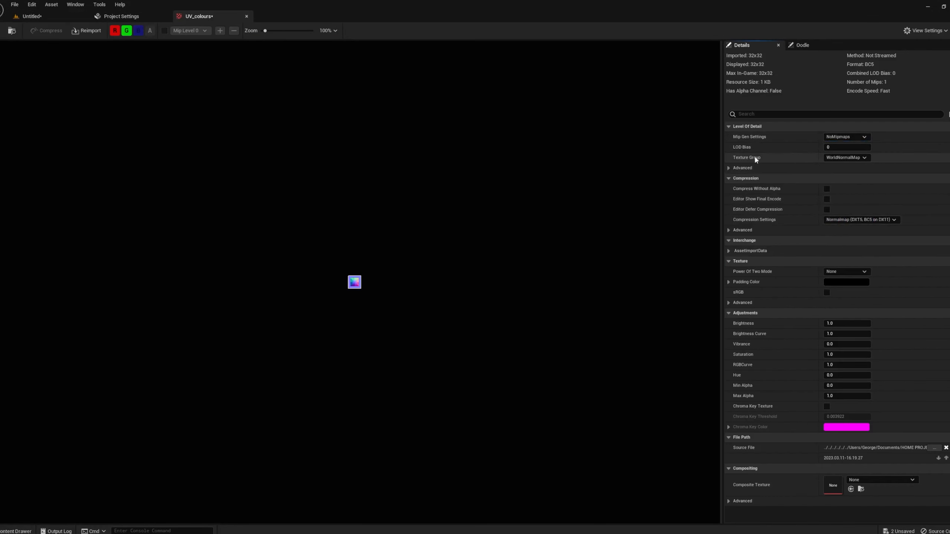
left_click(844, 158)
scroll(849, 281, "down", 4)
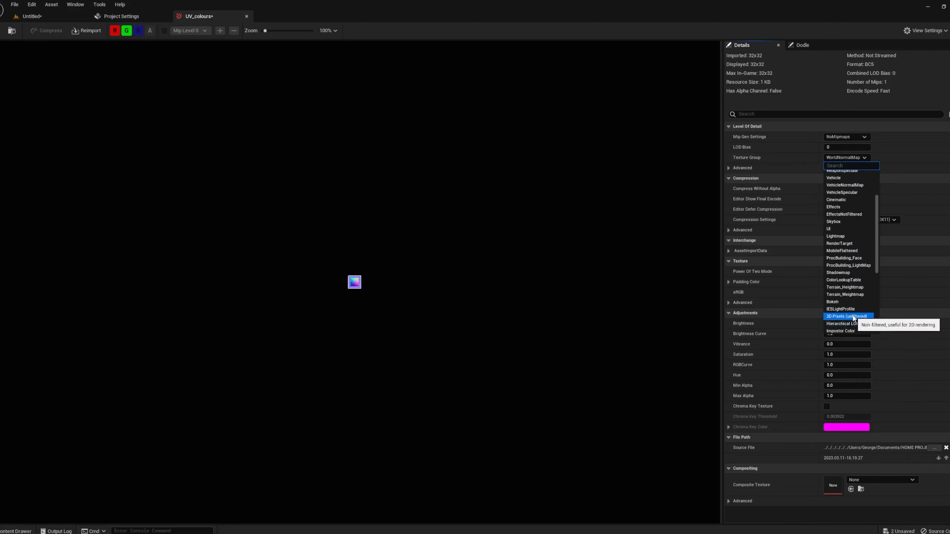
left_click(847, 316)
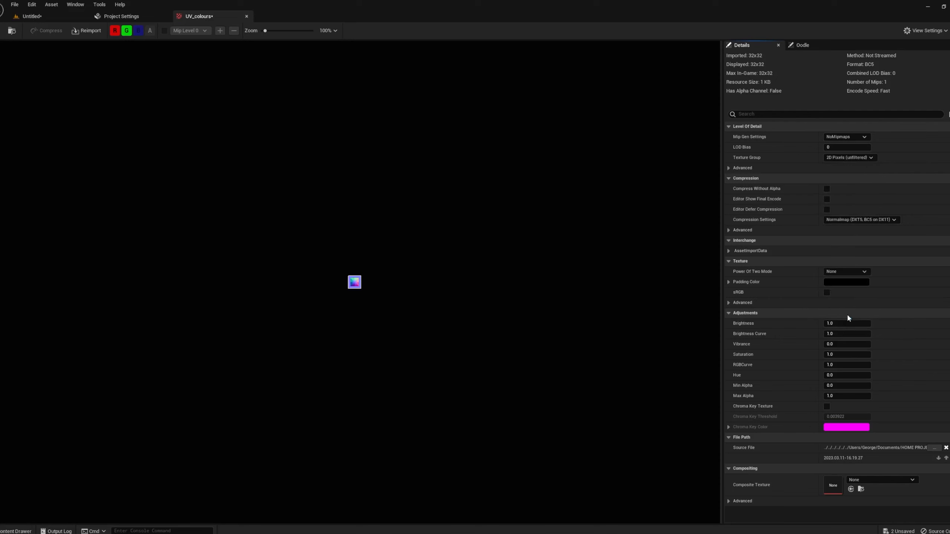
scroll(426, 304, "up", 3)
left_click(12, 32)
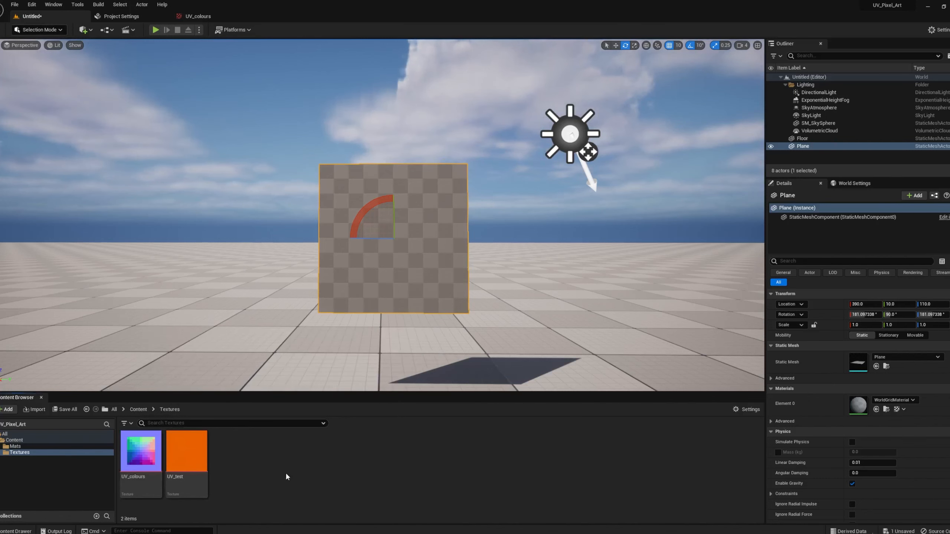
- Create a new material named TestMat in the Mats folder
left_click(14, 446)
right_click(140, 461)
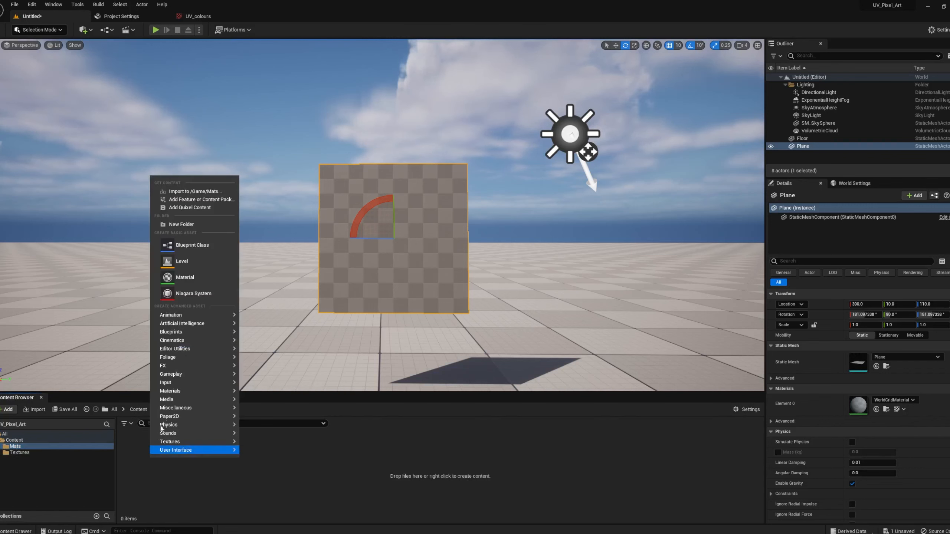
left_click(176, 278)
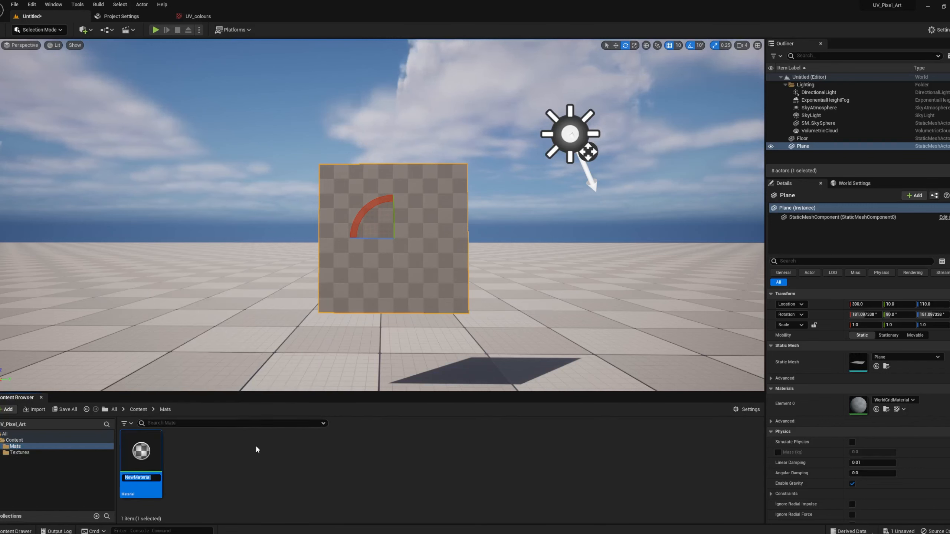
type("TestMat")
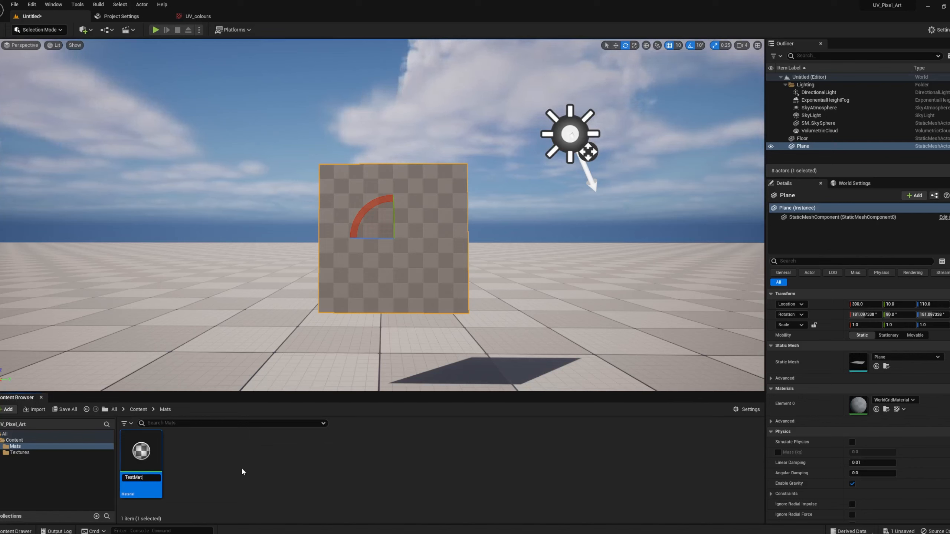
key("Return")
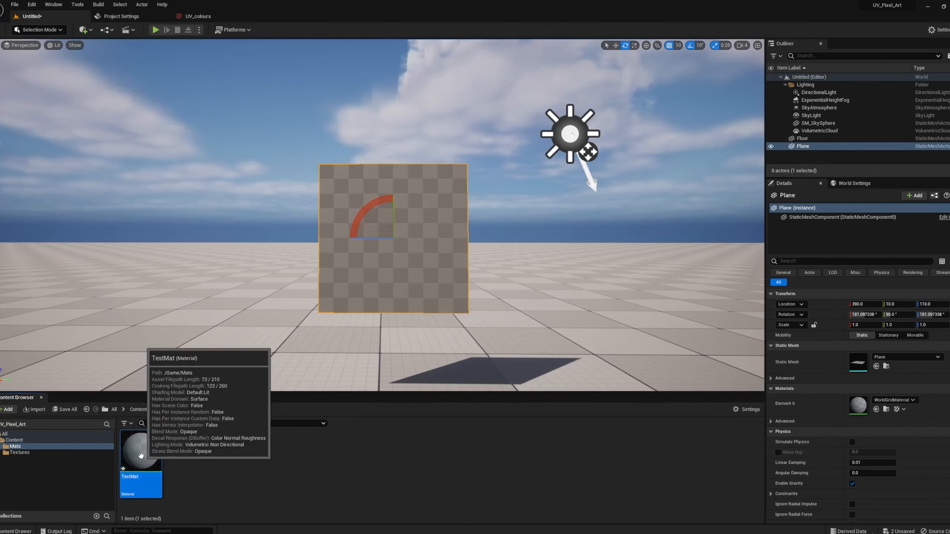
- Open the TestMat material for editing and deselect its main node in the graph
left_click_drag(141, 456, 139, 455)
double_click(128, 447)
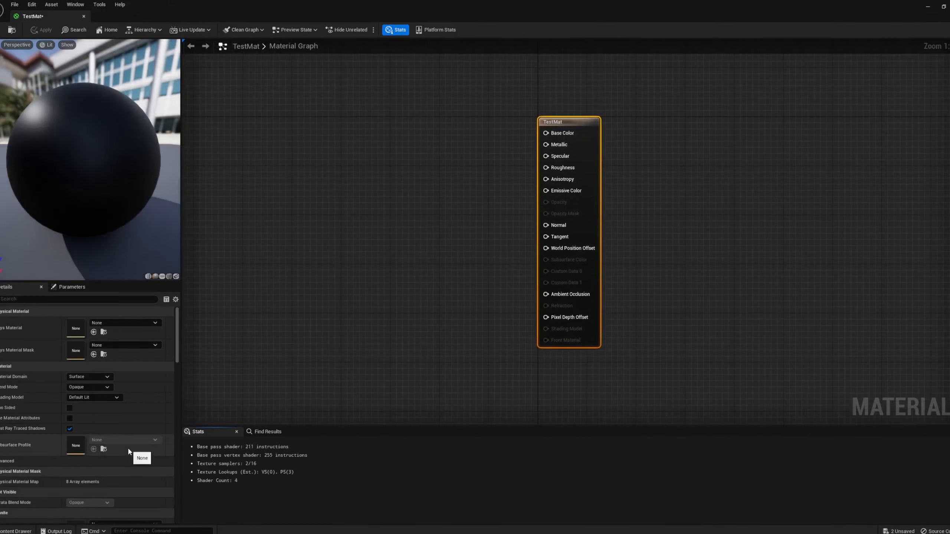
left_click(419, 146)
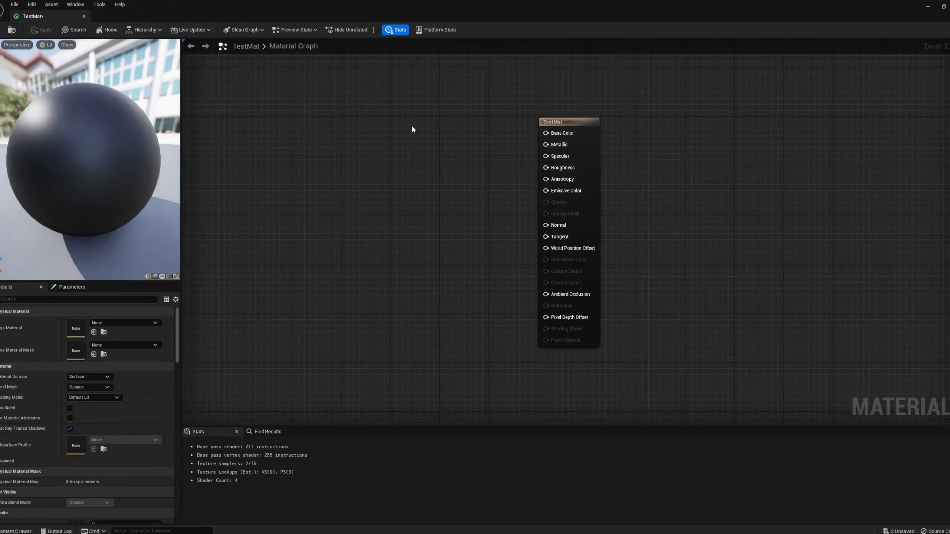
- Add two stacked Texture Sample nodes and connect the upper one's RGB output to Base Color and the lower one's to Normal
key("t")
left_click(412, 131)
key("t")
left_click(416, 278)
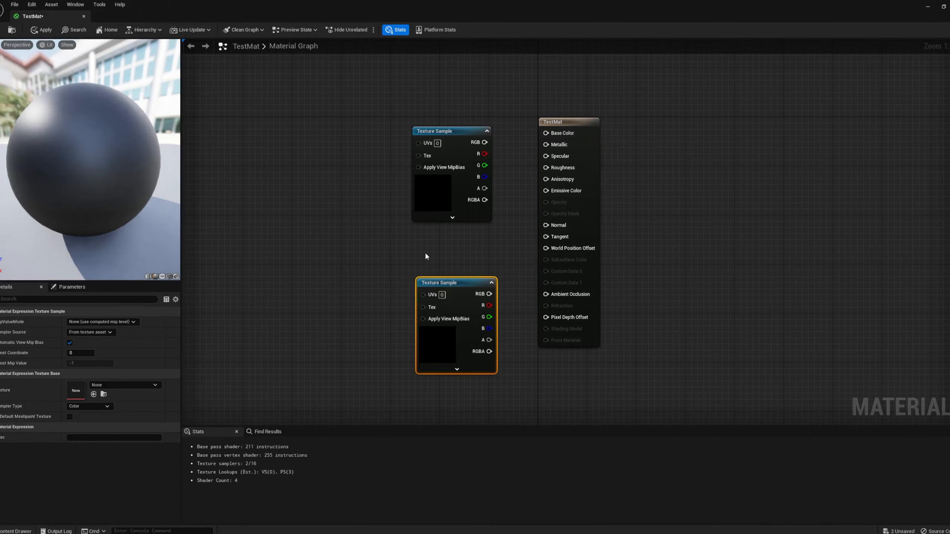
left_click_drag(435, 278, 432, 257)
left_click(464, 232)
left_click_drag(484, 142, 545, 134)
left_click_drag(482, 269, 546, 225)
- Assign UV_test to the Base Color sample and UV_colours to the Normal sample, and apply the material changes
left_click(457, 129)
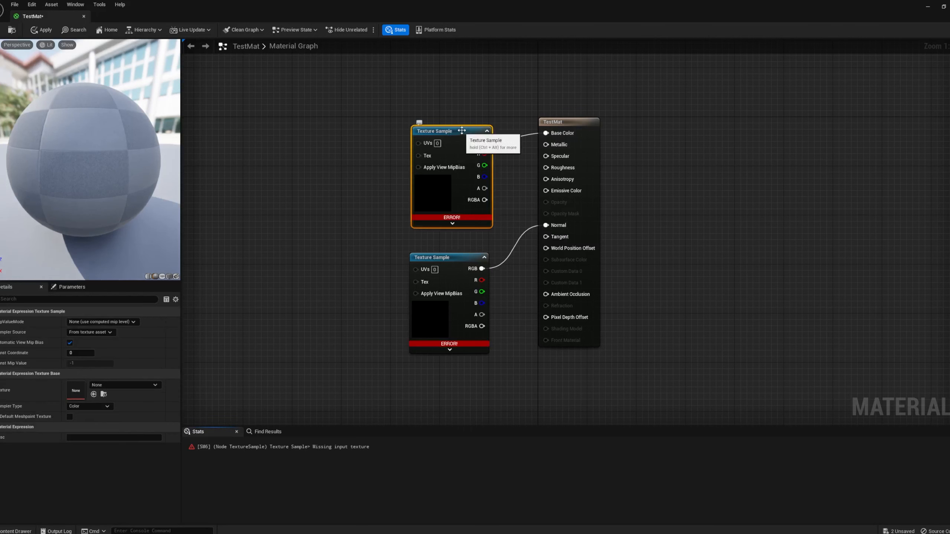
left_click(140, 385)
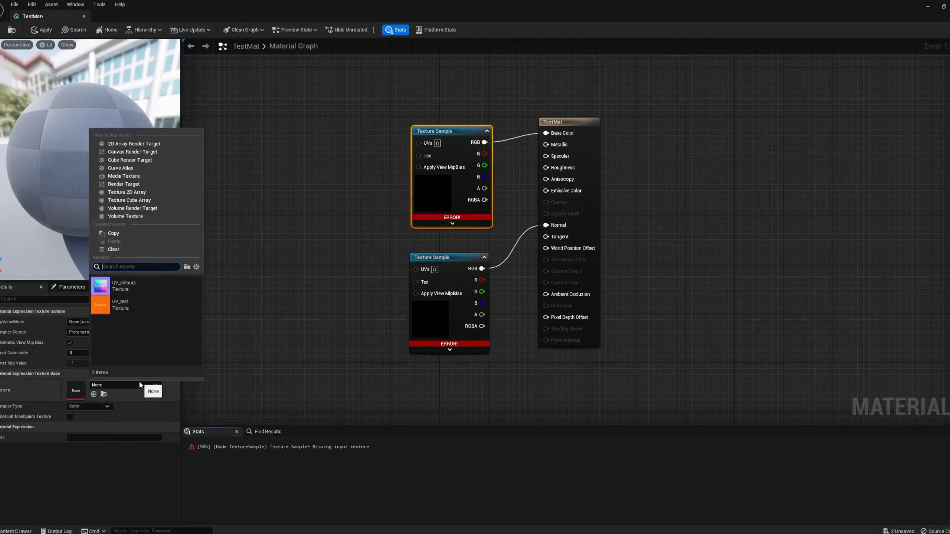
left_click(125, 303)
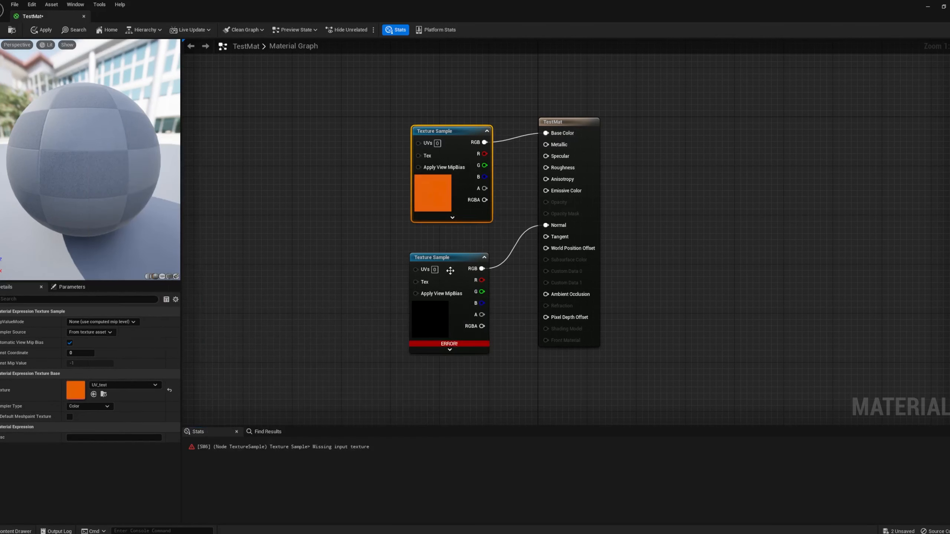
left_click(450, 270)
left_click(125, 385)
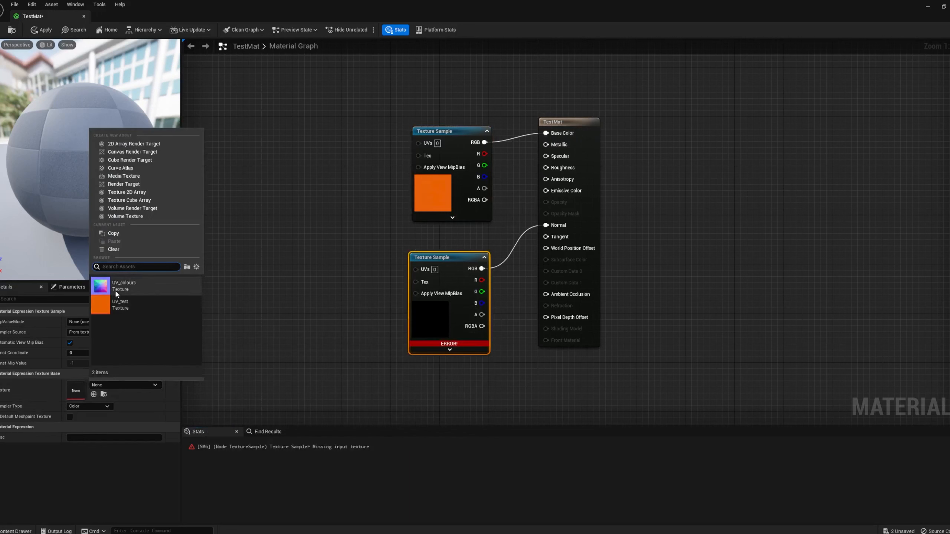
left_click(116, 292)
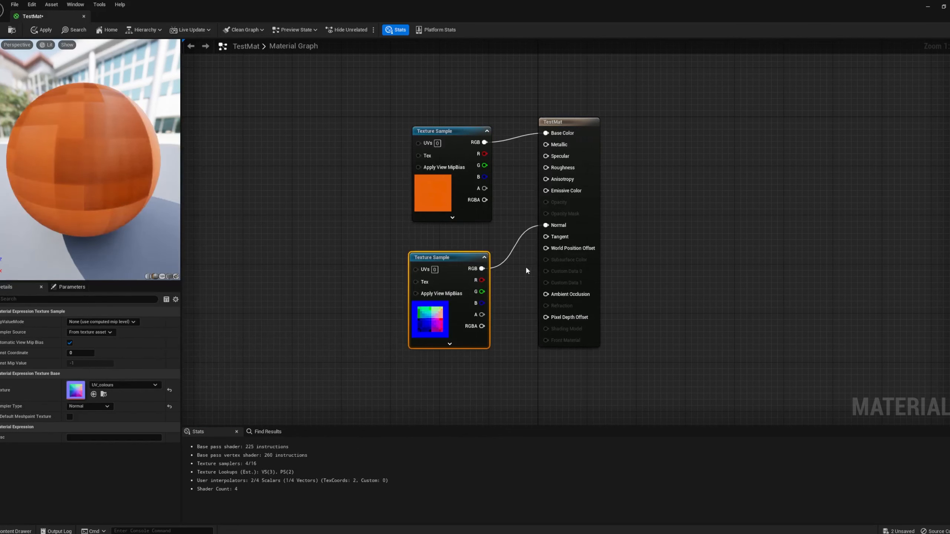
left_click(46, 30)
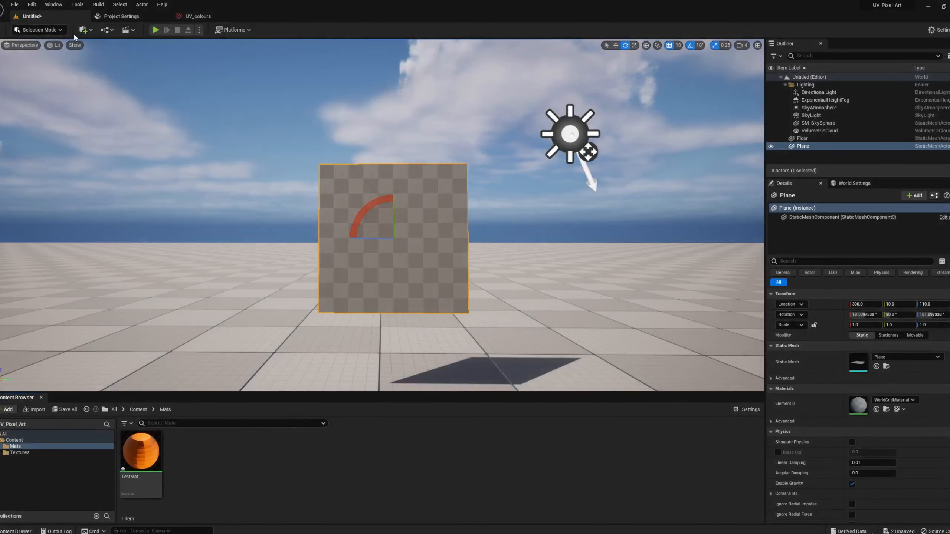
left_click(84, 30)
type("plan")
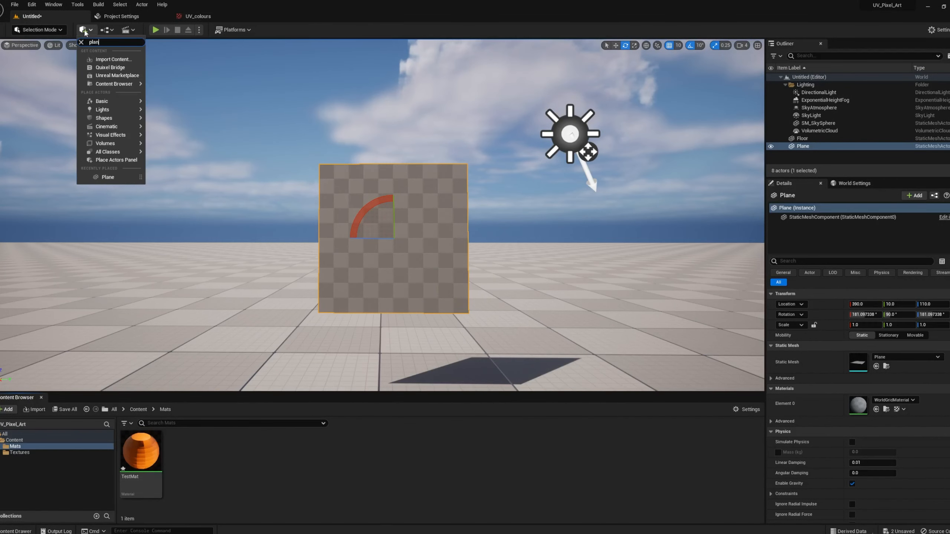
type("e")
left_click(103, 51)
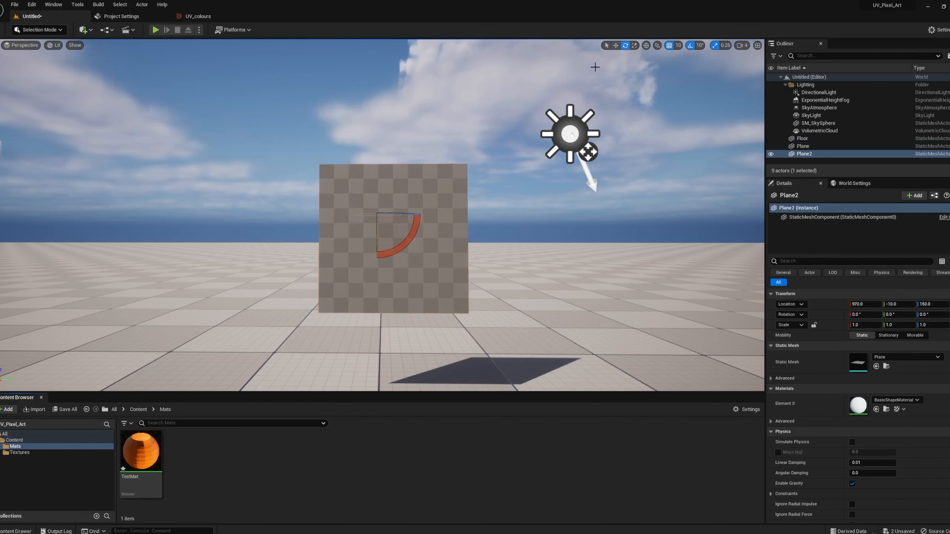
left_click(616, 45)
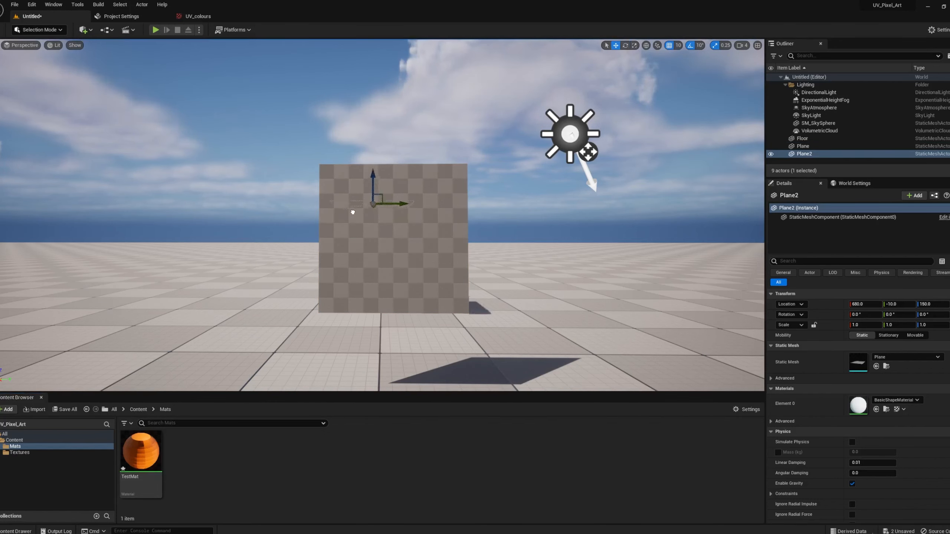
left_click(278, 178)
key("f")
right_click_drag(313, 154, 318, 131)
scroll(314, 163, "down", 5)
left_click(335, 199)
right_click_drag(357, 203, 383, 137)
key("Delete")
- Apply the TestMat material to the upright plane in the level
scroll(376, 191, "up", 7)
scroll(383, 181, "down", 4)
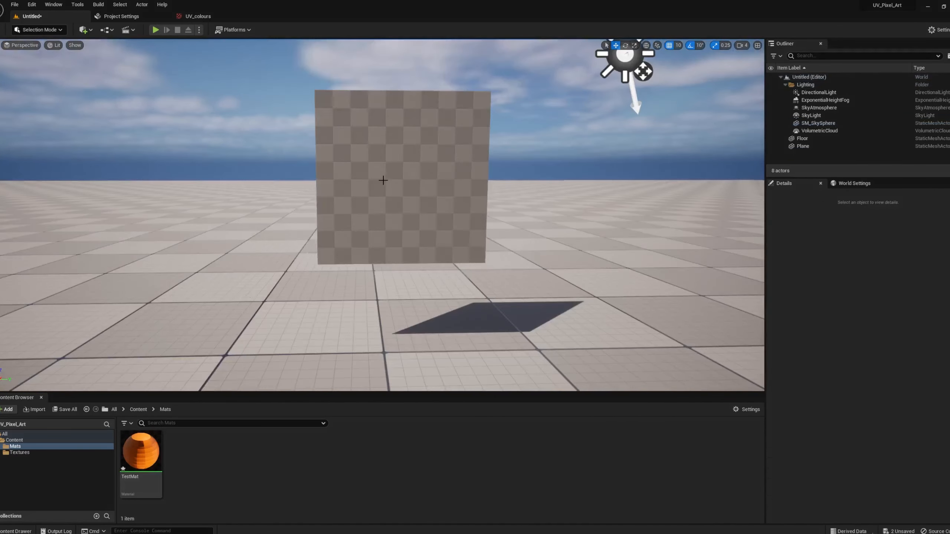
left_click(379, 180)
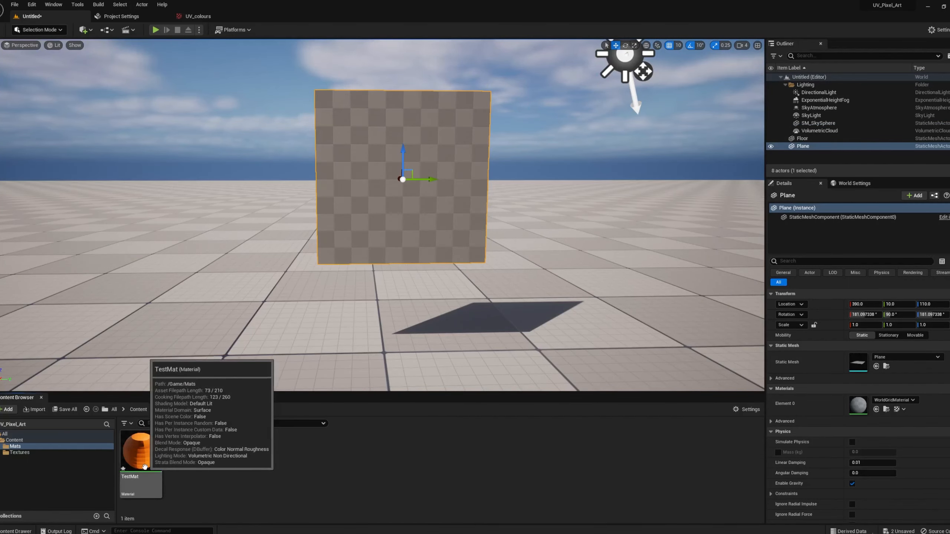
left_click_drag(141, 464, 415, 238)
- Rotate the DirectionalLight freehand to about -20° on Y and 82° on Z
right_click_drag(415, 237, 604, 135)
scroll(439, 272, "up", 3)
scroll(438, 272, "down", 3)
left_click(598, 104)
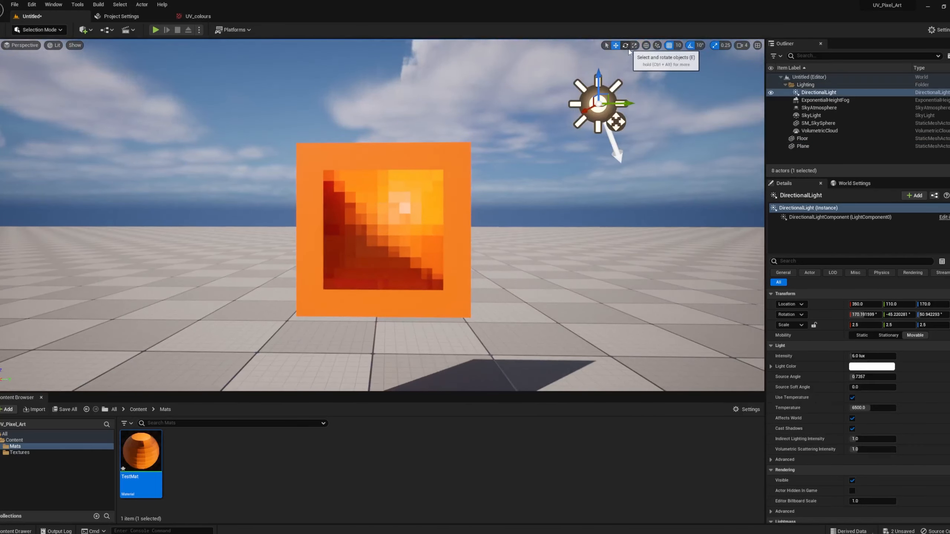
left_click(625, 46)
left_click_drag(616, 122, 616, 121)
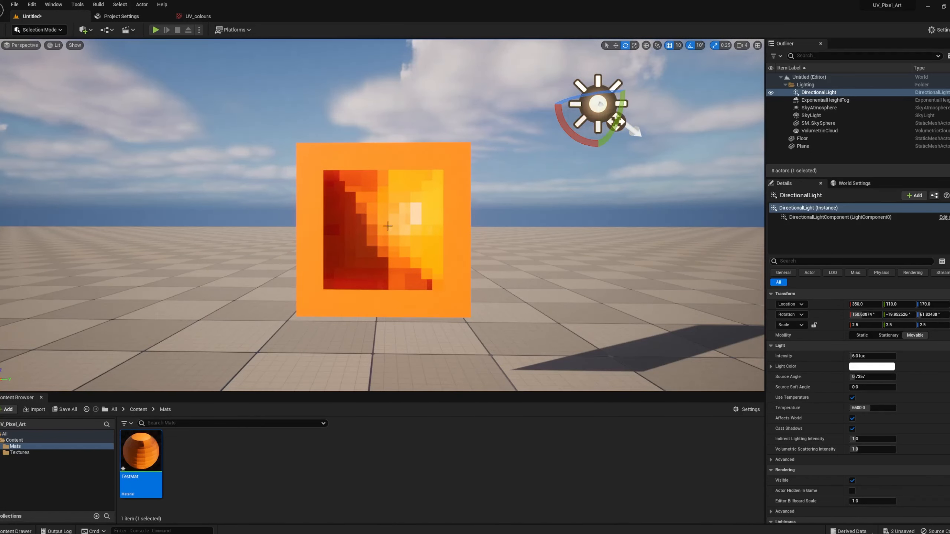
- Open the UV_colours texture from the Textures folder and enable Flip Green Channel
left_click(18, 453)
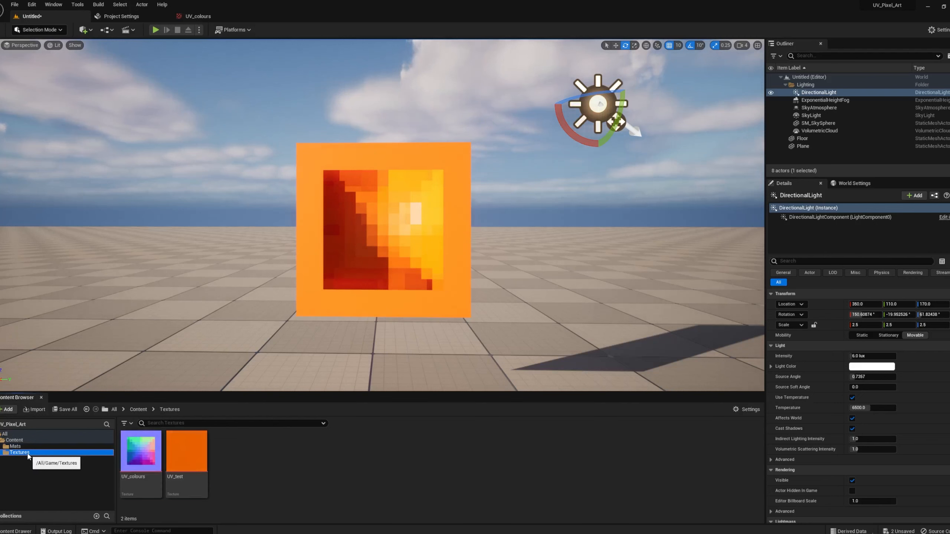
double_click(136, 461)
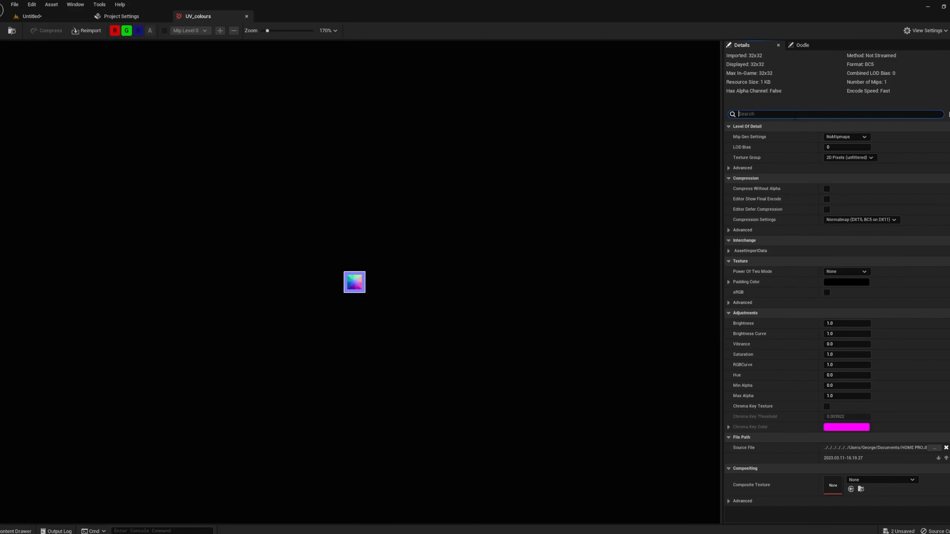
left_click(795, 117)
type("flto")
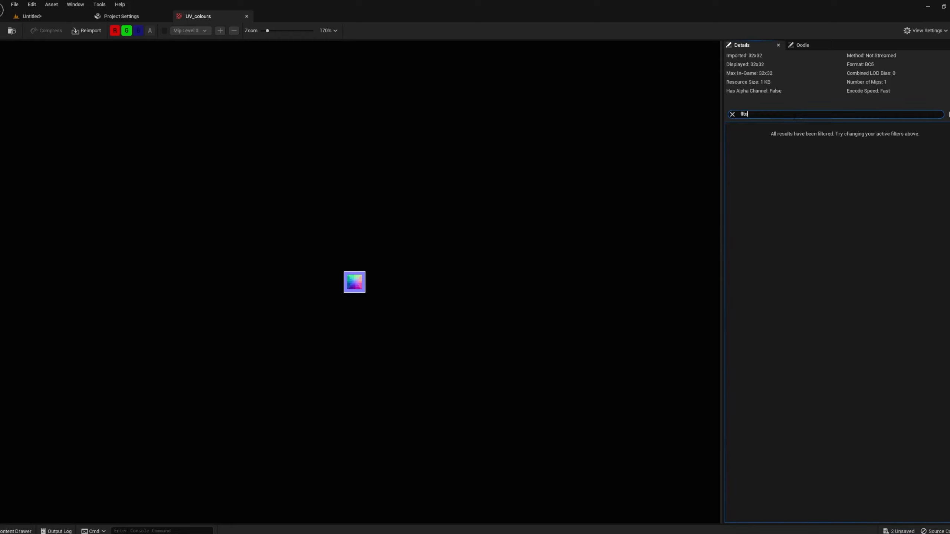
key("BackSpace")
key("BackSpace")
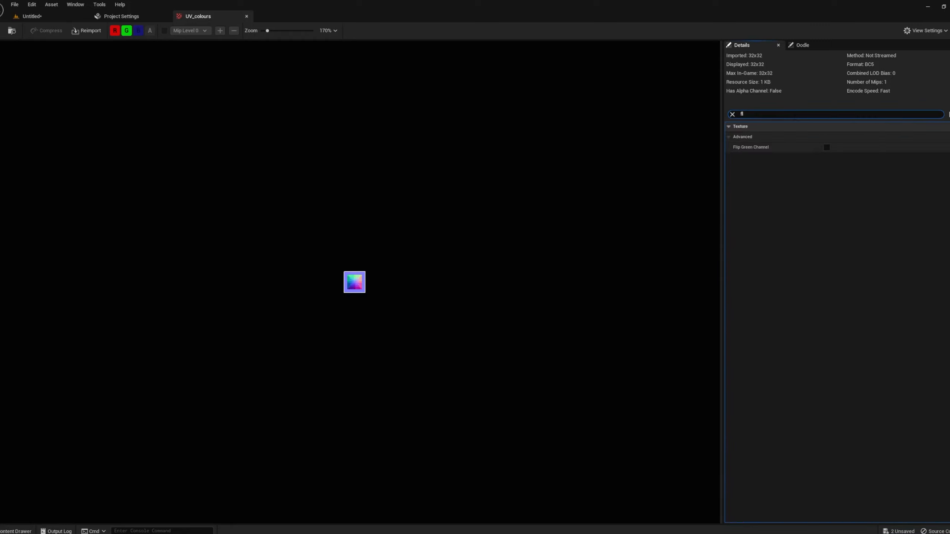
left_click(826, 148)
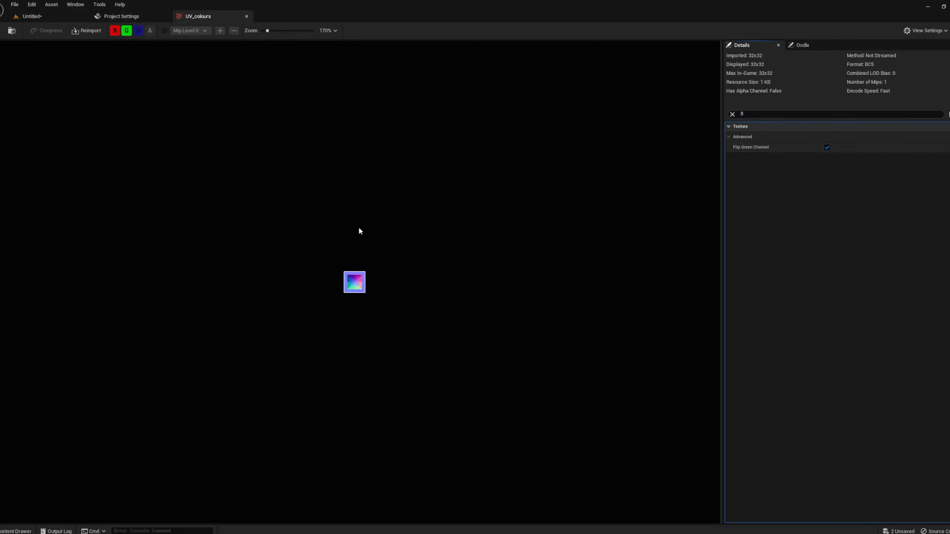
- Return to the level and rotate the DirectionalLight around two axes to check the shading on the plane
left_click(48, 17)
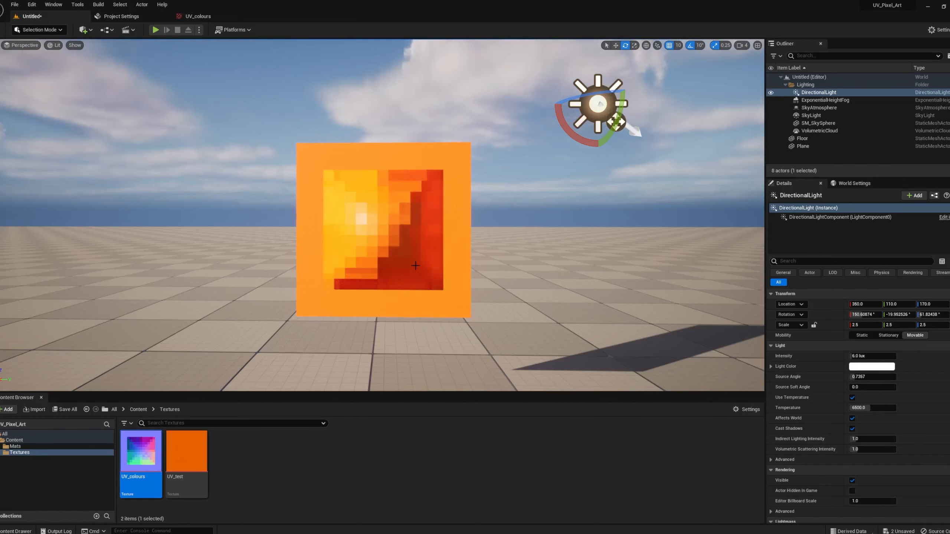
left_click_drag(576, 141, 571, 134)
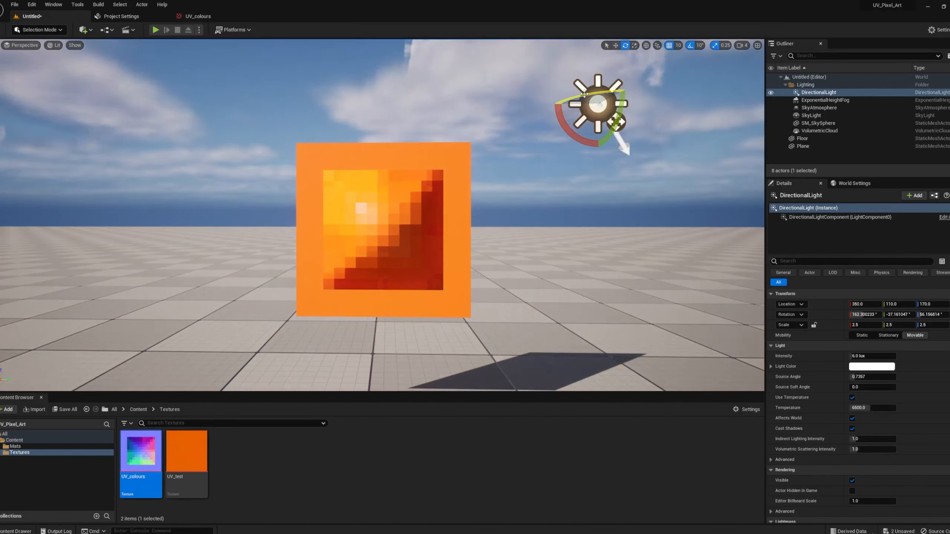
left_click_drag(584, 94, 621, 100)
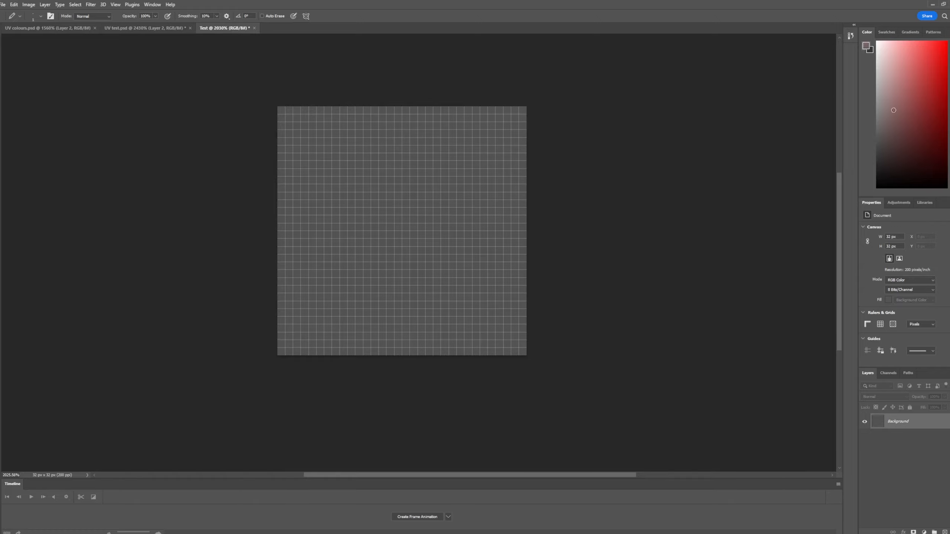
- Switch to Photoshop and draw dark one-pixel vertical lines separated by three-pixel grey bands across the 32 x 32 px Test document
left_click_drag(813, 150, 806, 166)
left_click_drag(299, 110, 302, 175)
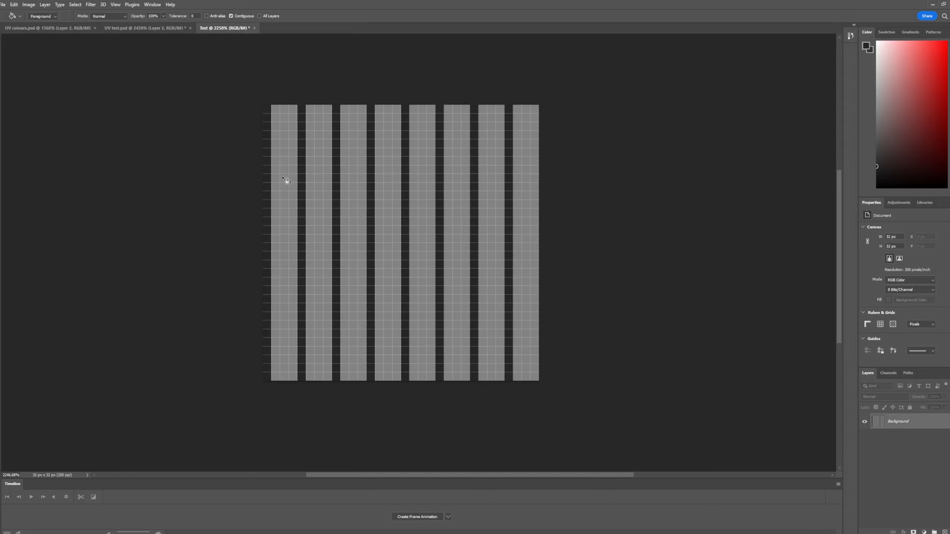
- Open the Save As dialog for the striped Test document
left_click(4, 4)
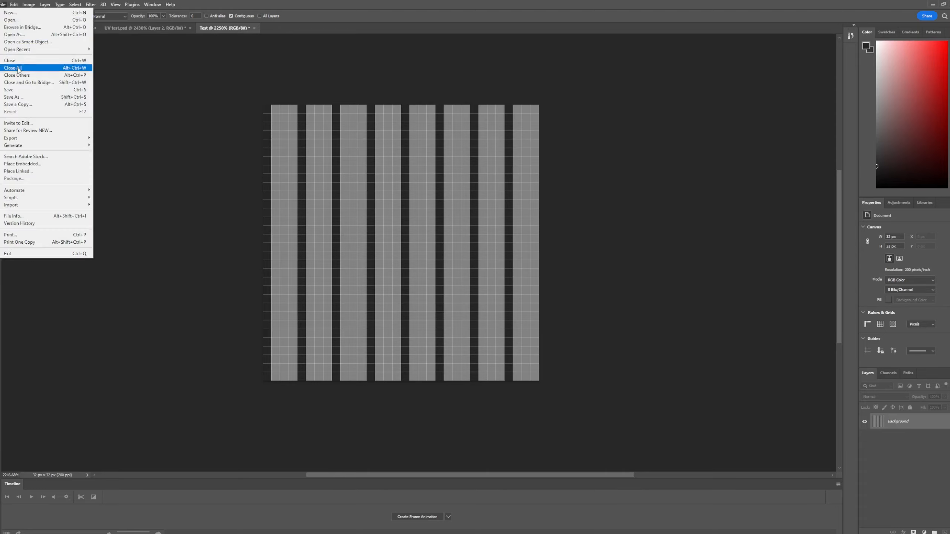
left_click(23, 97)
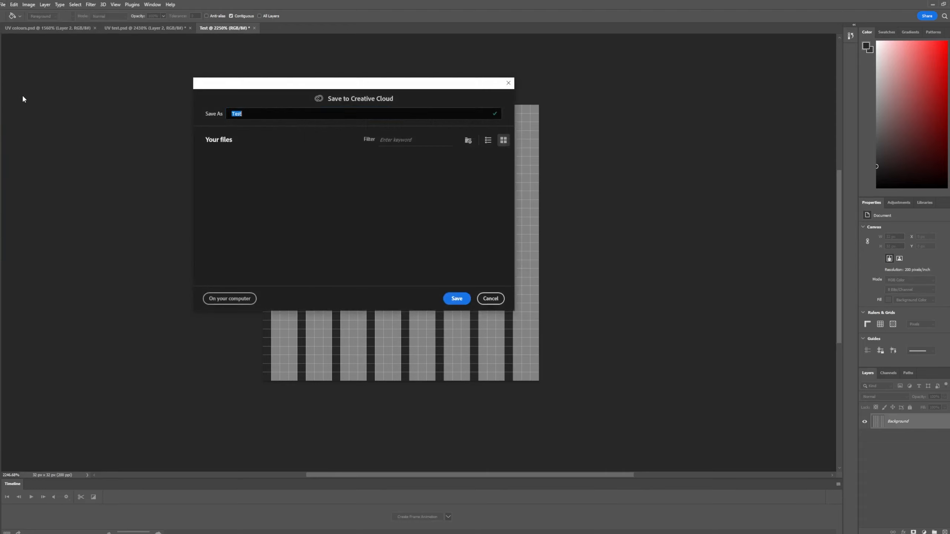